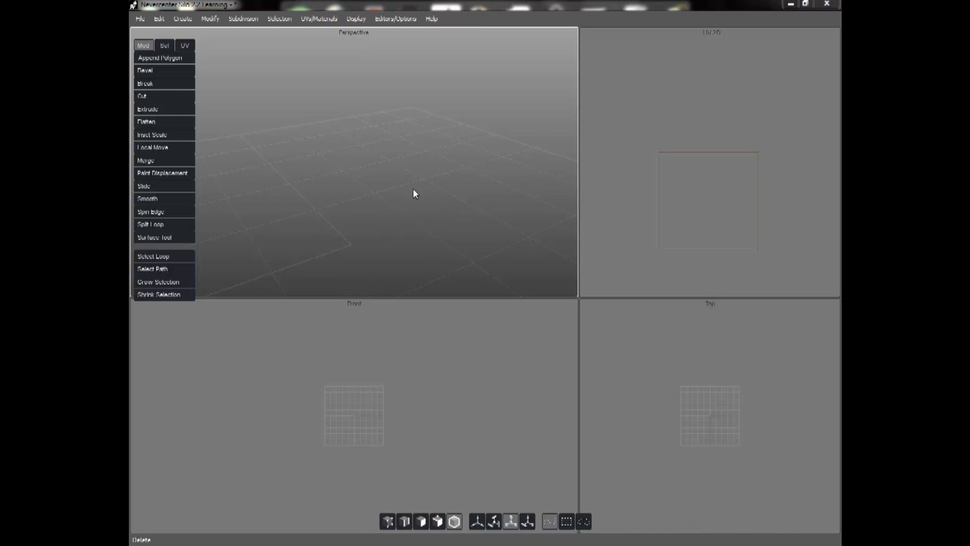
- Create a default cube at the centre of the grid in the perspective view
middle_drag(413, 189, 403, 238)
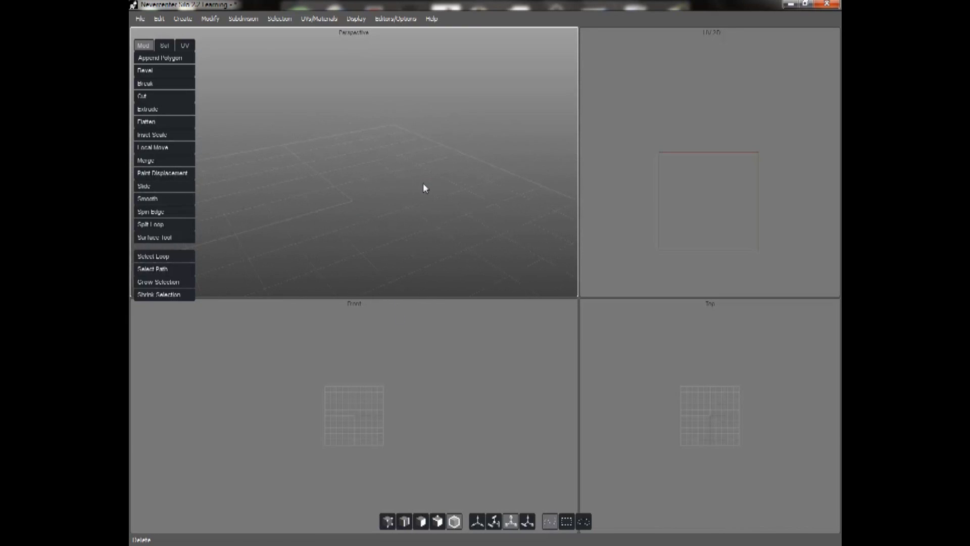
middle_drag(425, 188, 401, 216)
middle_drag(258, 216, 439, 199)
right_click(338, 203)
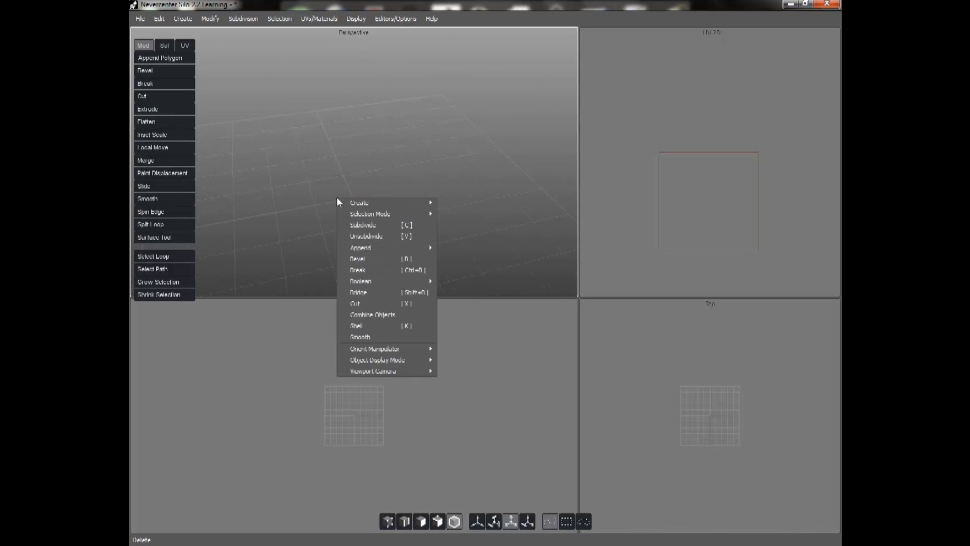
mouse_move(342, 205)
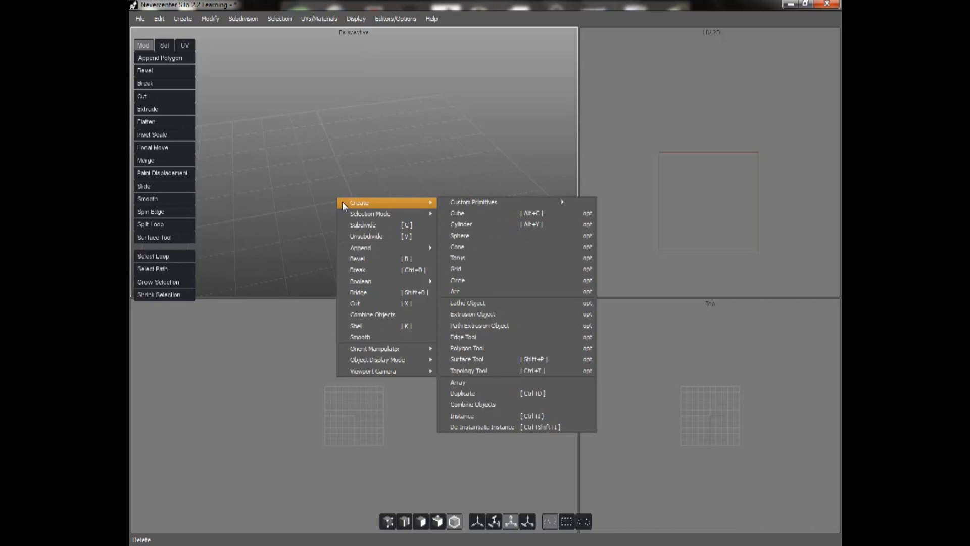
click(505, 217)
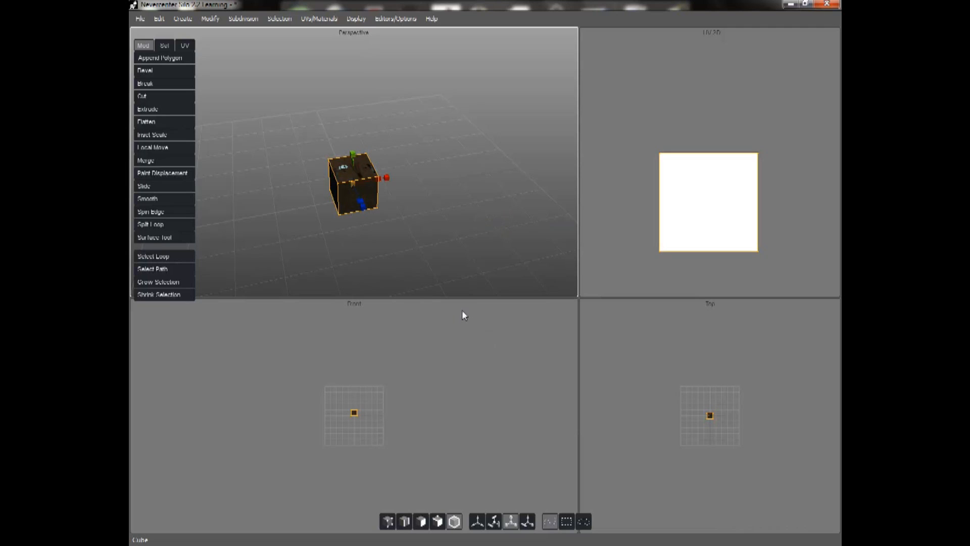
- Try the multi, face, edge and vertex selection modes on the cube and return to object selection mode
click(455, 525)
click(438, 522)
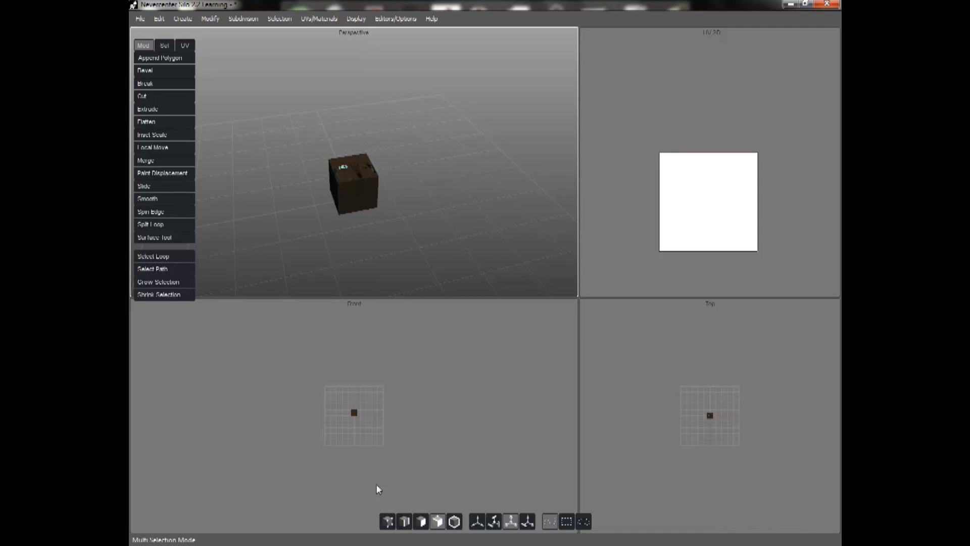
click(418, 526)
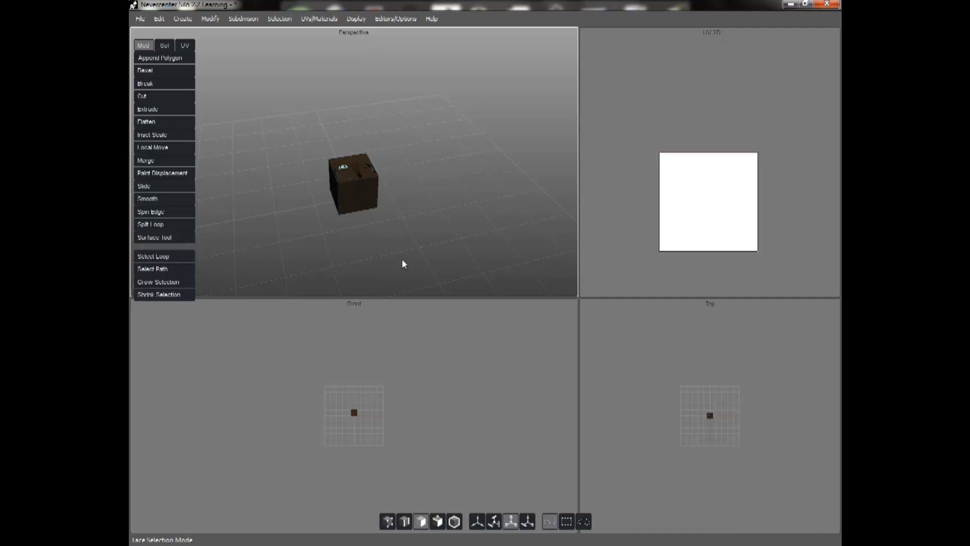
click(405, 521)
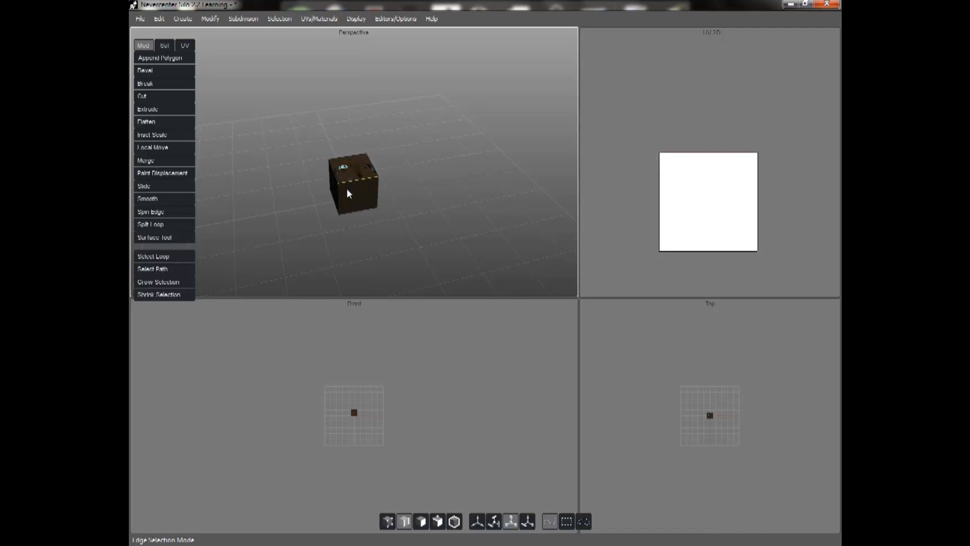
click(387, 522)
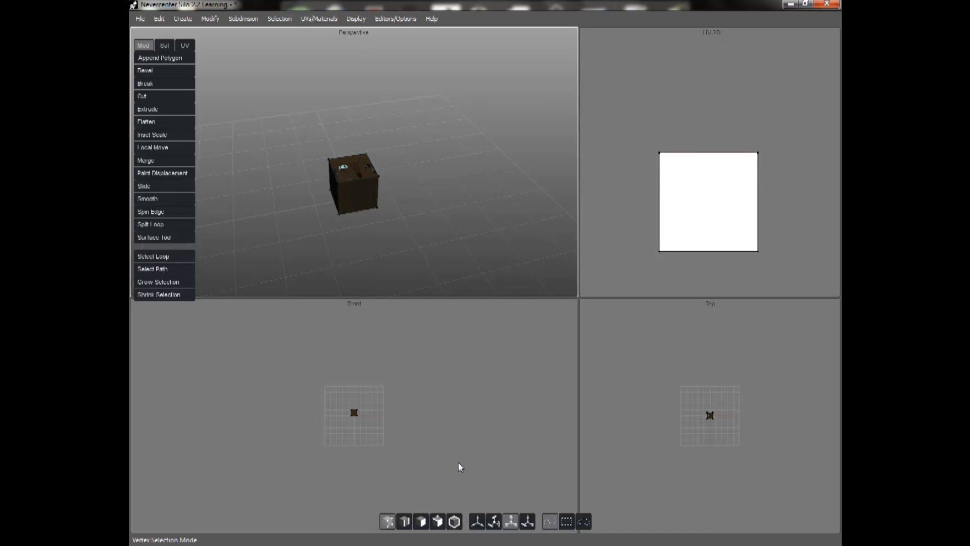
click(455, 522)
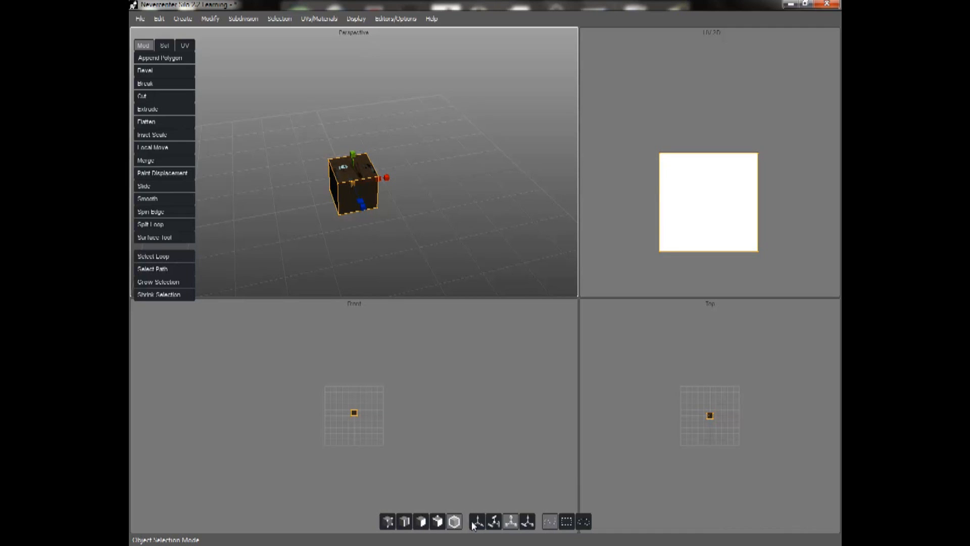
- Move the cube off the grid centre, down and towards the front, with the Move manipulator
click(476, 523)
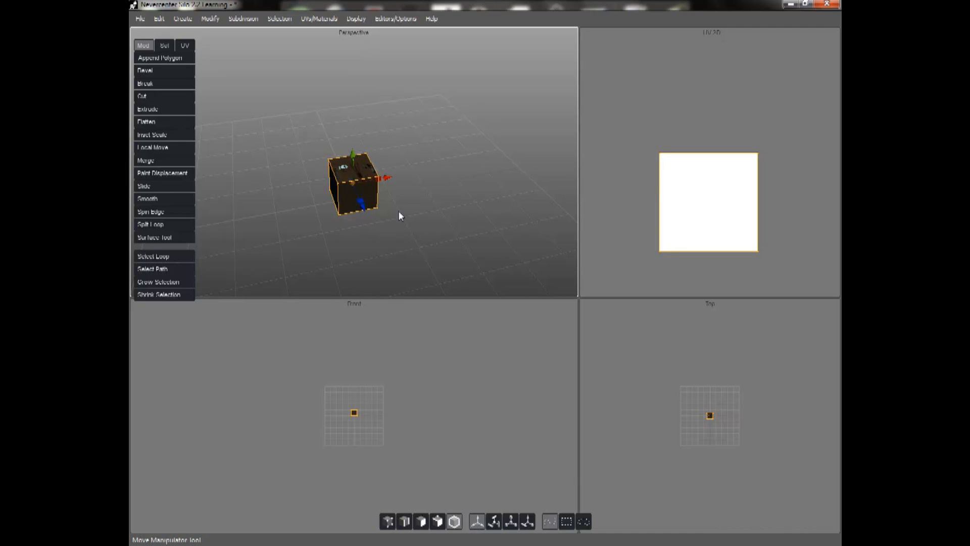
drag(369, 211, 401, 197)
drag(367, 165, 379, 204)
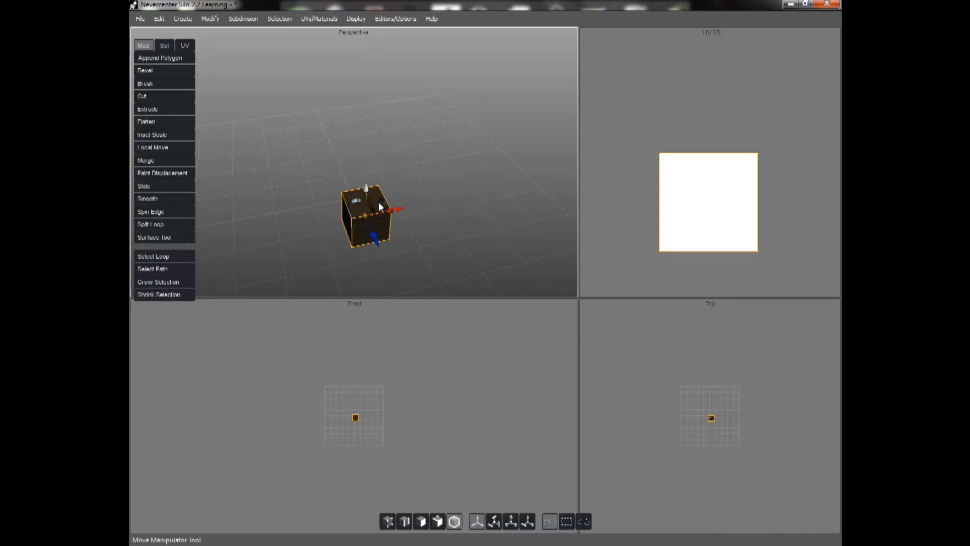
- Rotate the cube with the Rotate manipulator and scale it up uniformly to about twice its size
click(495, 522)
drag(401, 210, 378, 232)
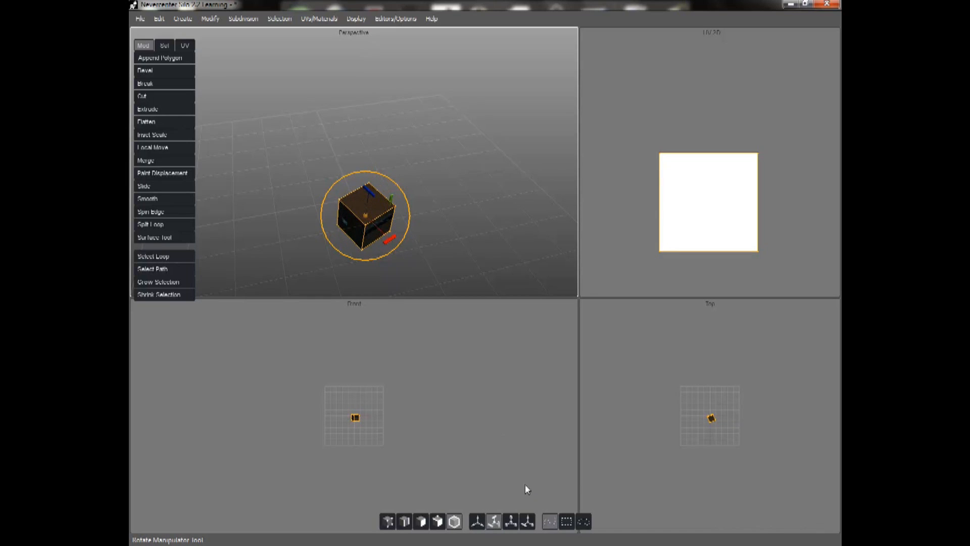
click(511, 520)
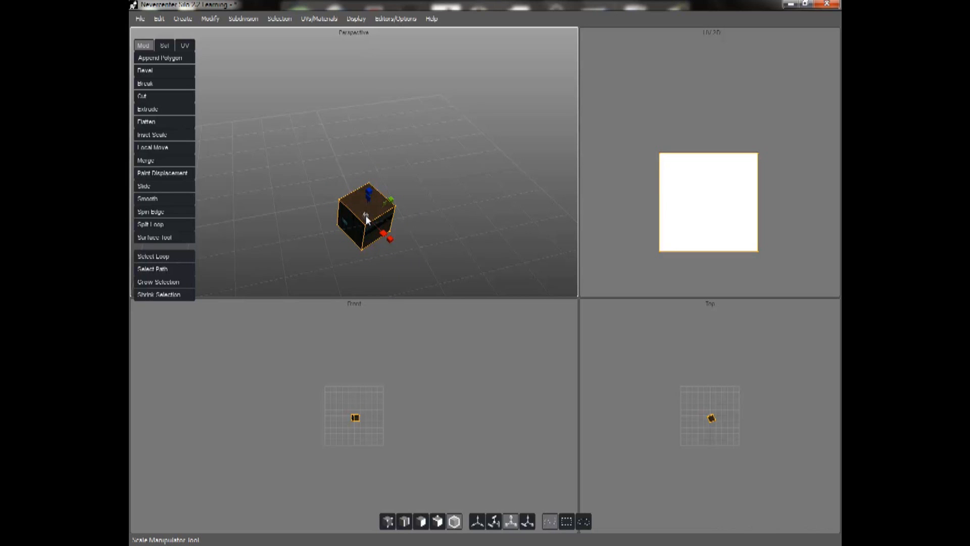
drag(366, 218, 389, 189)
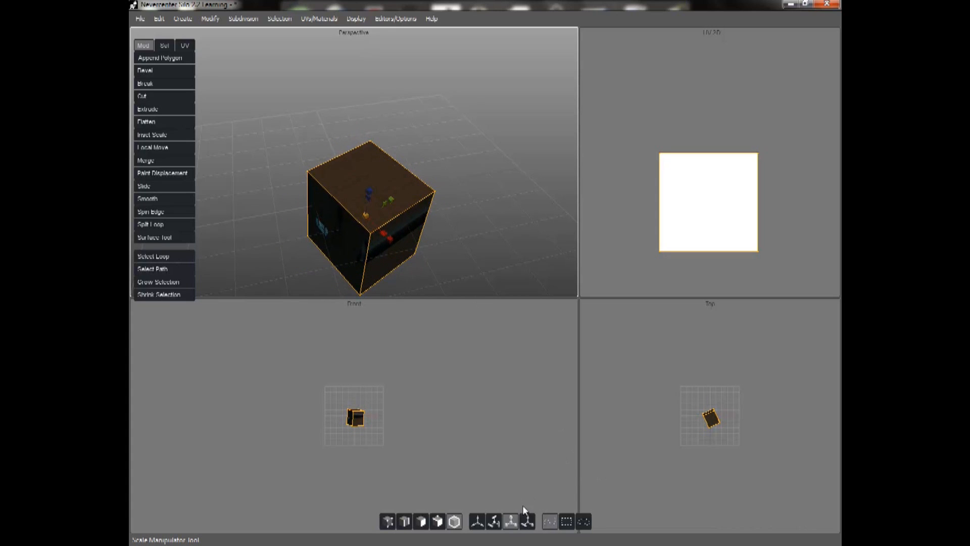
- Stretch and reposition the cube with the Universal manipulator, and turn it further with the Rotate manipulator
click(527, 522)
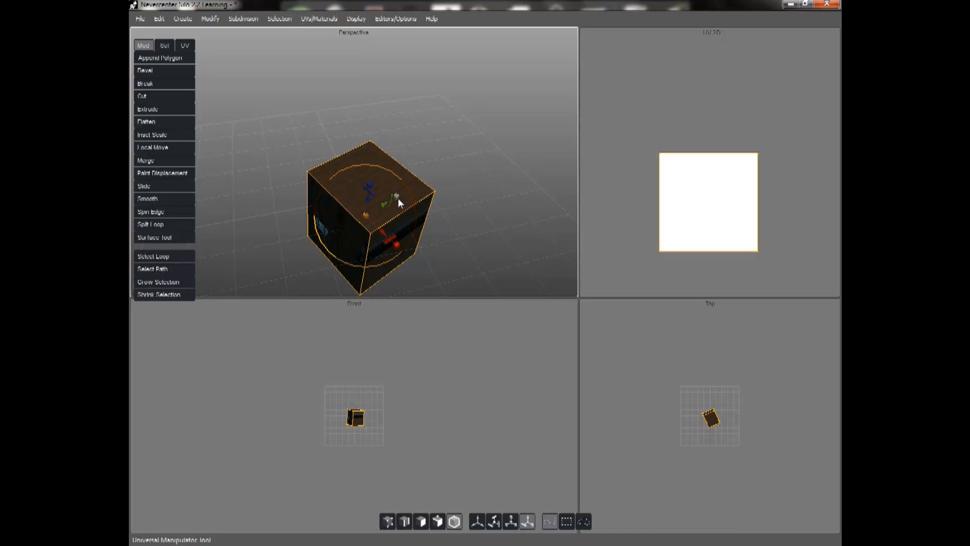
drag(388, 200, 410, 187)
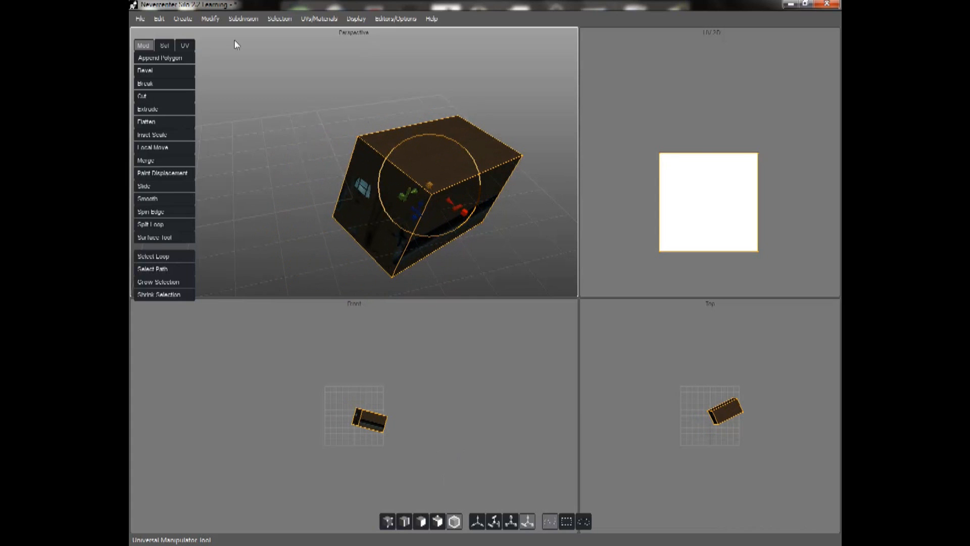
click(494, 521)
drag(453, 212, 624, 152)
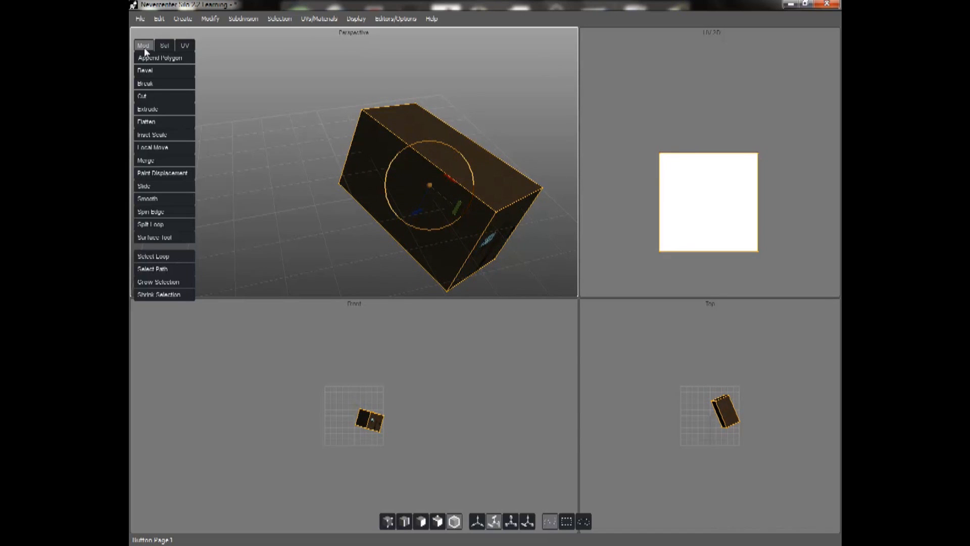
- Delete the stretched cube and create a fresh default cube at the grid centre
key(Delete)
right_click(336, 180)
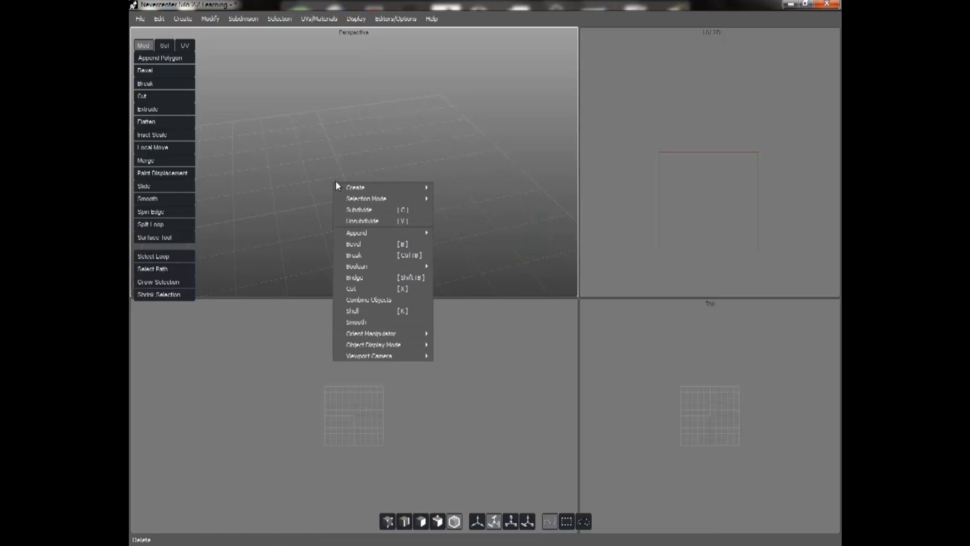
mouse_move(394, 188)
click(489, 197)
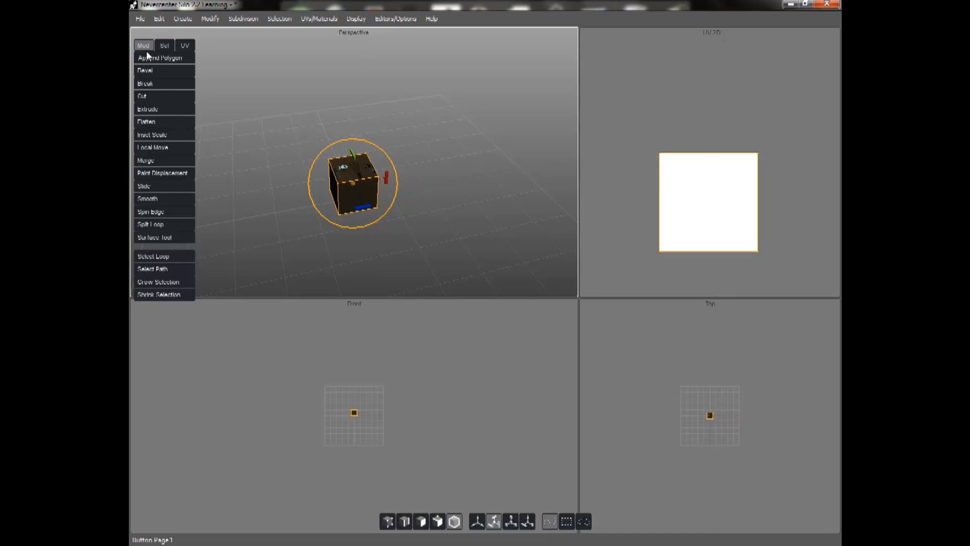
- Extrude the cube's top face upward by a short distance
click(424, 524)
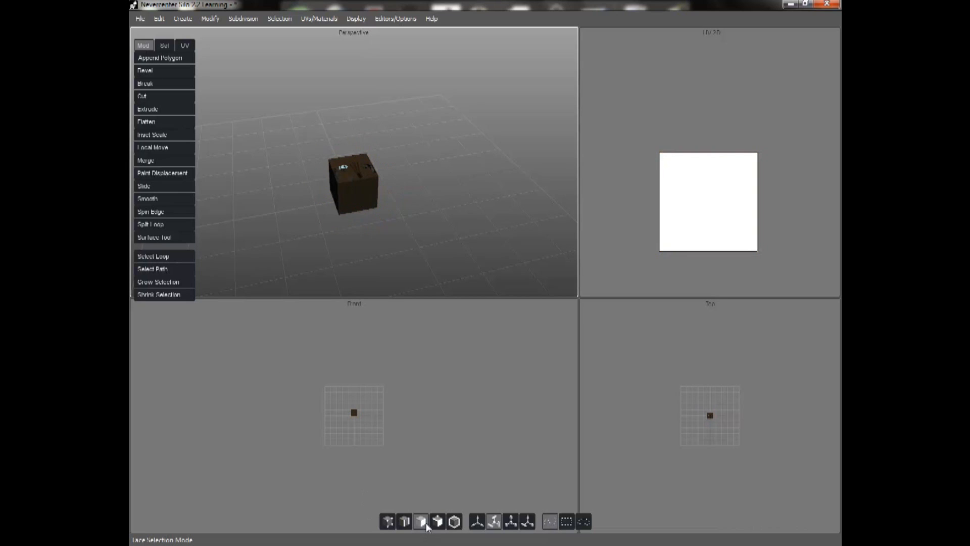
click(357, 177)
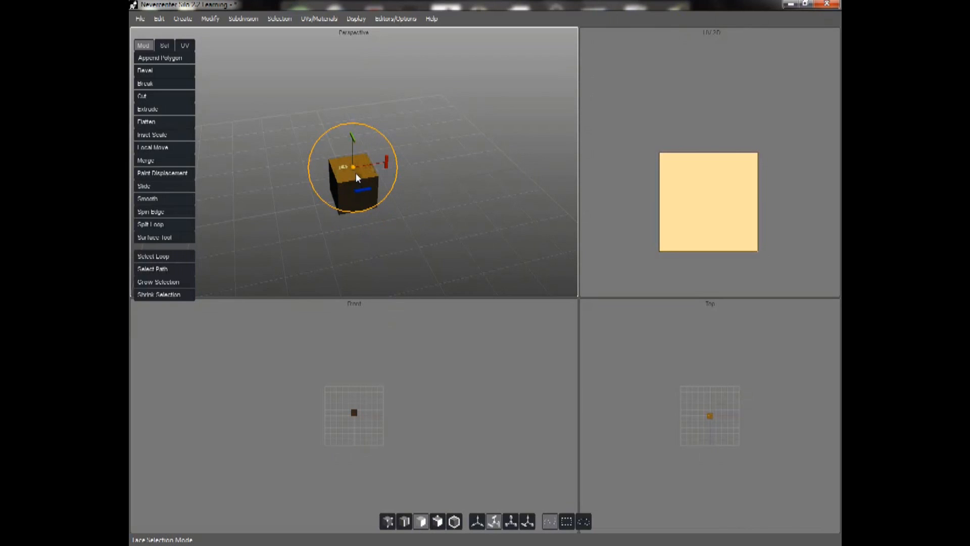
click(154, 110)
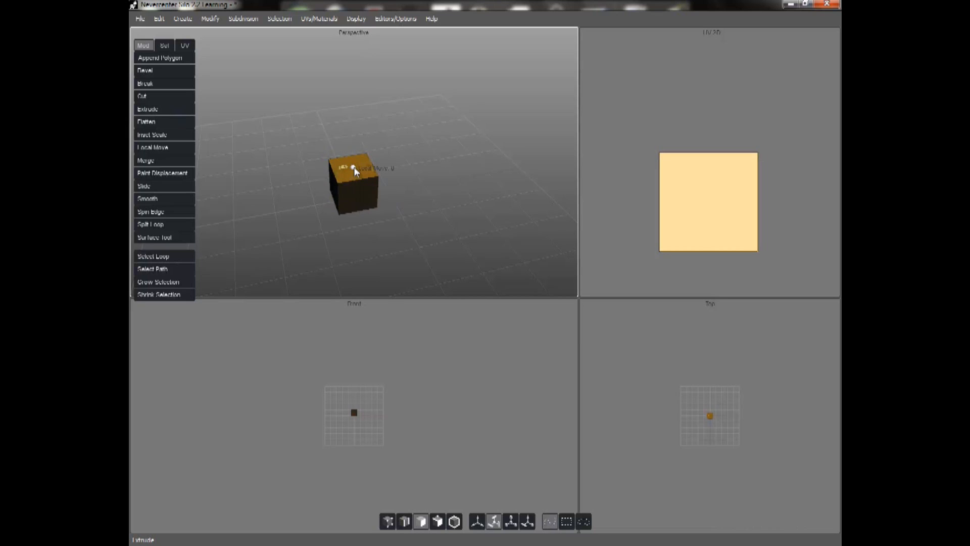
mouse_move(354, 167)
mouse_down()
mouse_move(356, 156)
mouse_move(345, 171)
mouse_move(377, 171)
mouse_move(344, 171)
mouse_move(372, 173)
mouse_up()
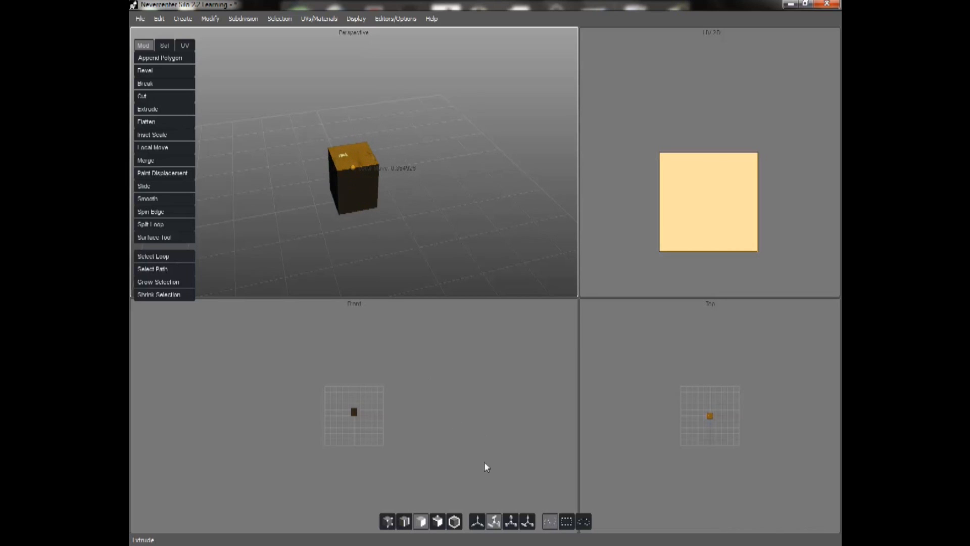
- Scale up the extruded top face uniformly so the upper section flares outward, and deselect it
click(515, 524)
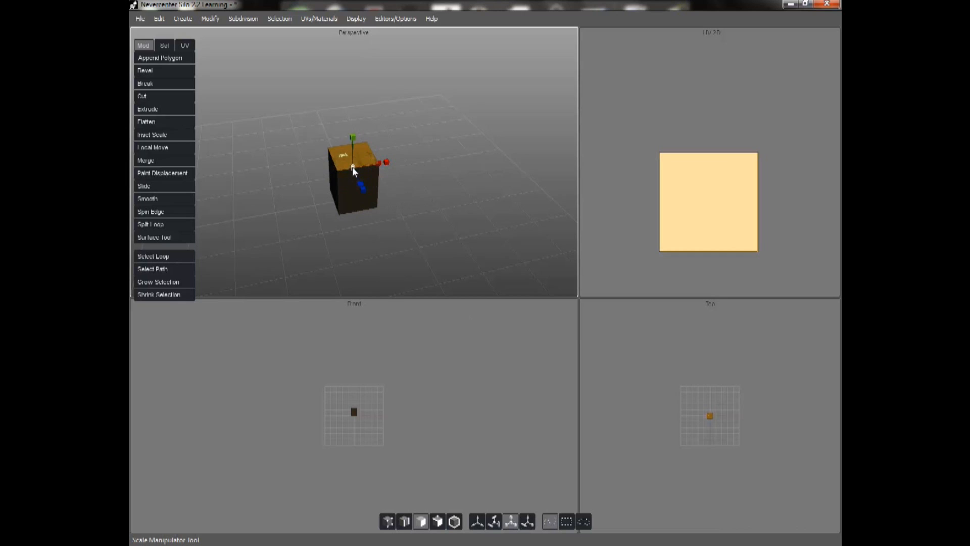
mouse_move(353, 171)
mouse_down()
mouse_move(310, 177)
mouse_move(402, 170)
mouse_move(361, 172)
mouse_move(370, 177)
mouse_up()
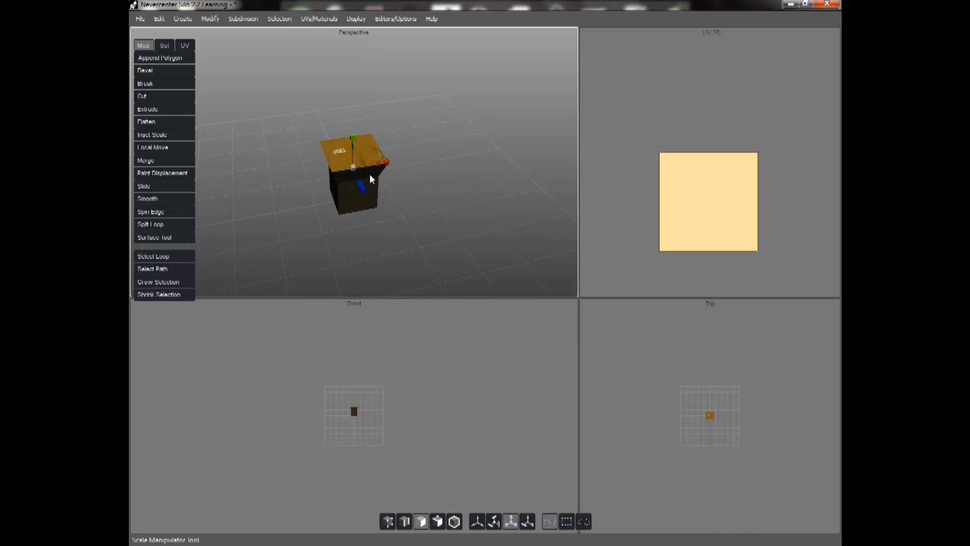
click(474, 241)
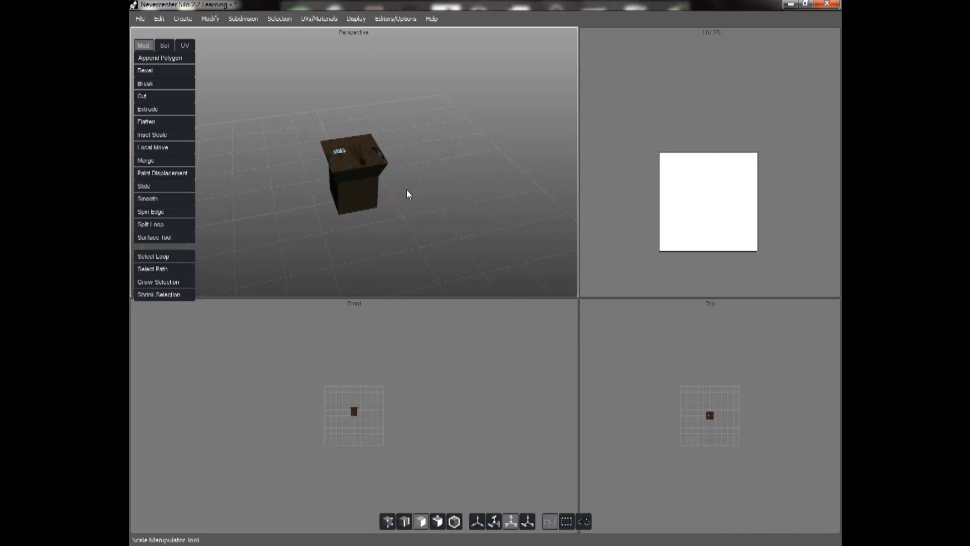
- Select the edge loop below the flared top, scale it outward and adjust its width along one axis, and deselect it
click(405, 521)
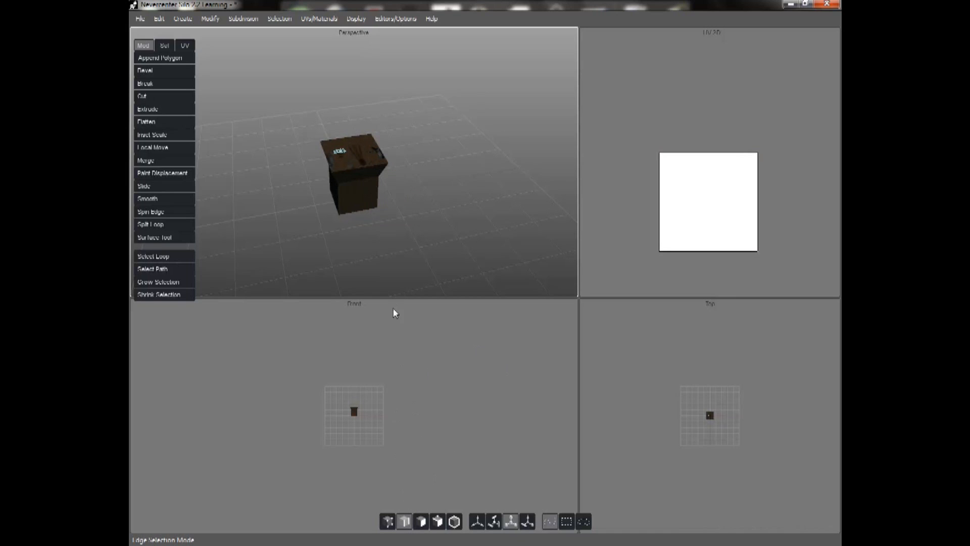
click(360, 179)
click(159, 257)
middle_drag(379, 213, 418, 199)
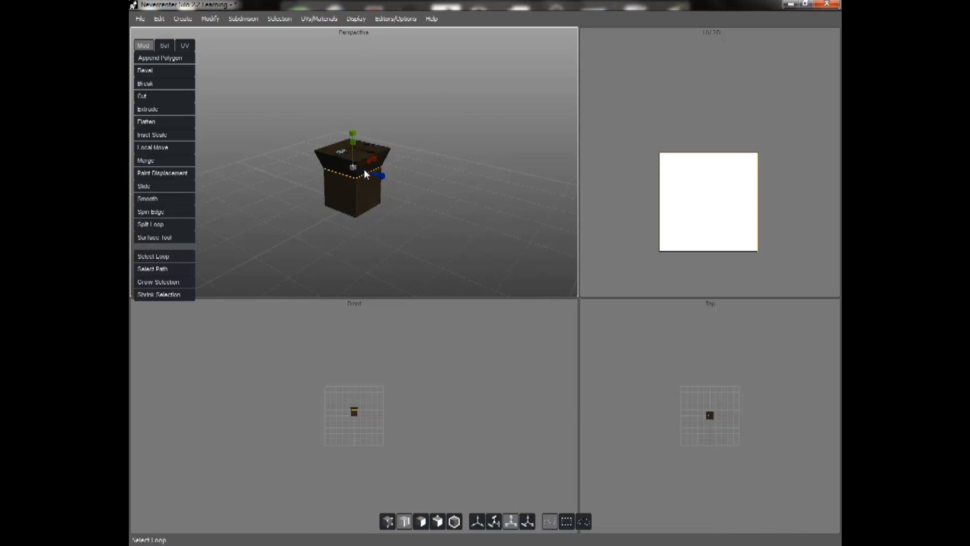
drag(355, 169, 387, 167)
mouse_move(374, 176)
mouse_down()
mouse_move(340, 174)
mouse_move(425, 170)
mouse_move(359, 180)
mouse_up()
middle_drag(442, 153, 311, 158)
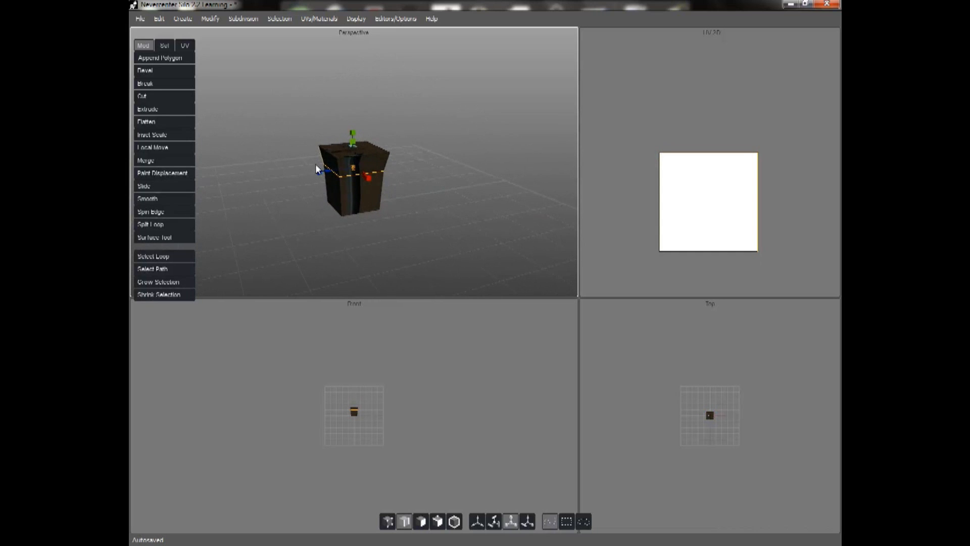
click(414, 174)
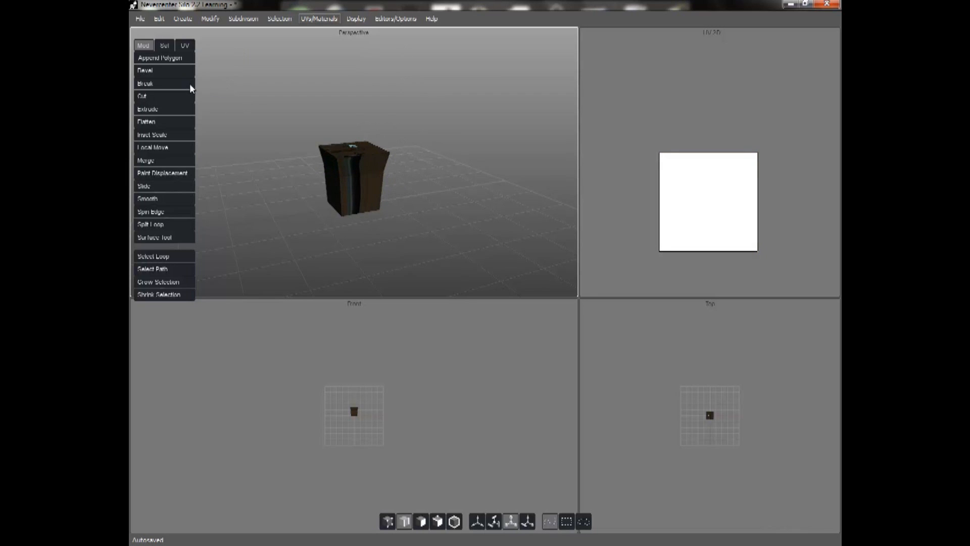
- Look through the selection and UV pages of the tool buttons
click(320, 19)
click(164, 45)
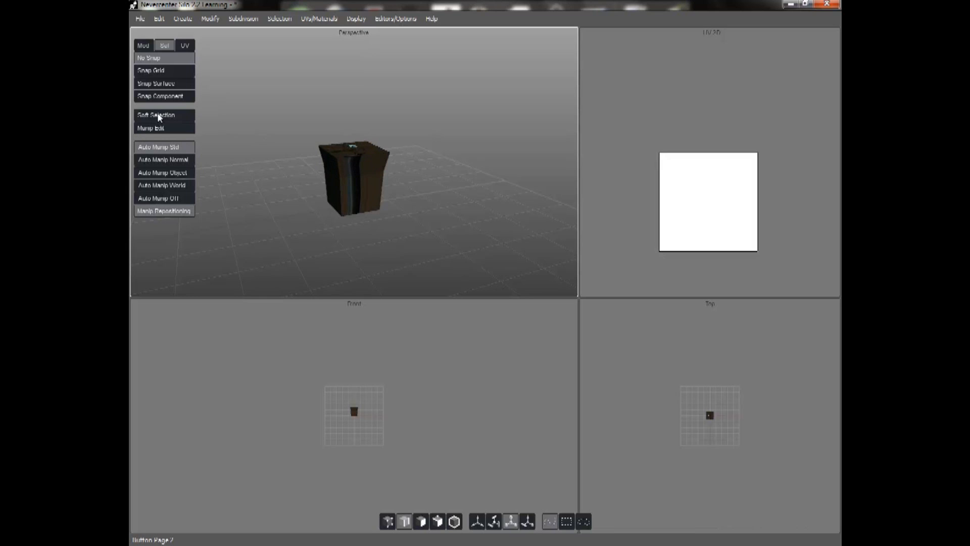
click(192, 44)
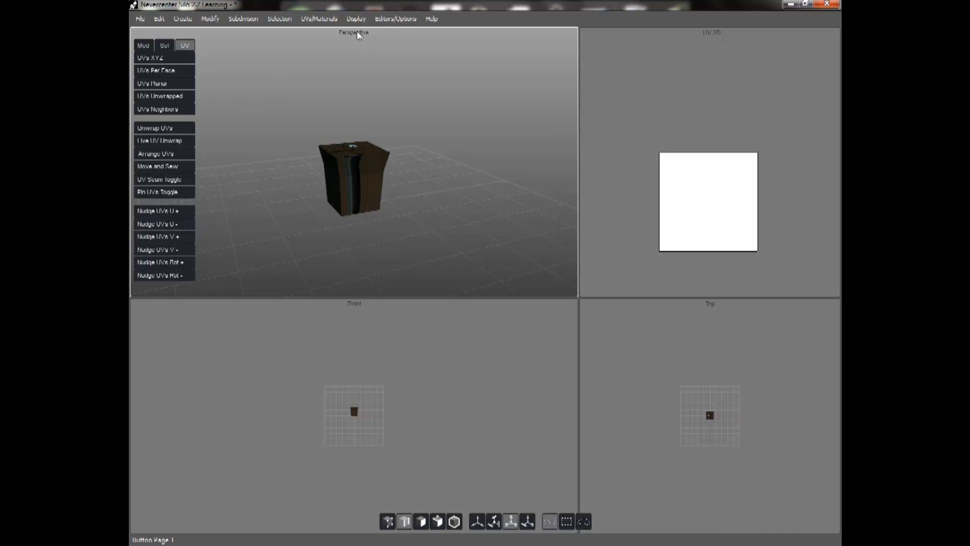
- Open the Material Editor beside the viewports
click(364, 18)
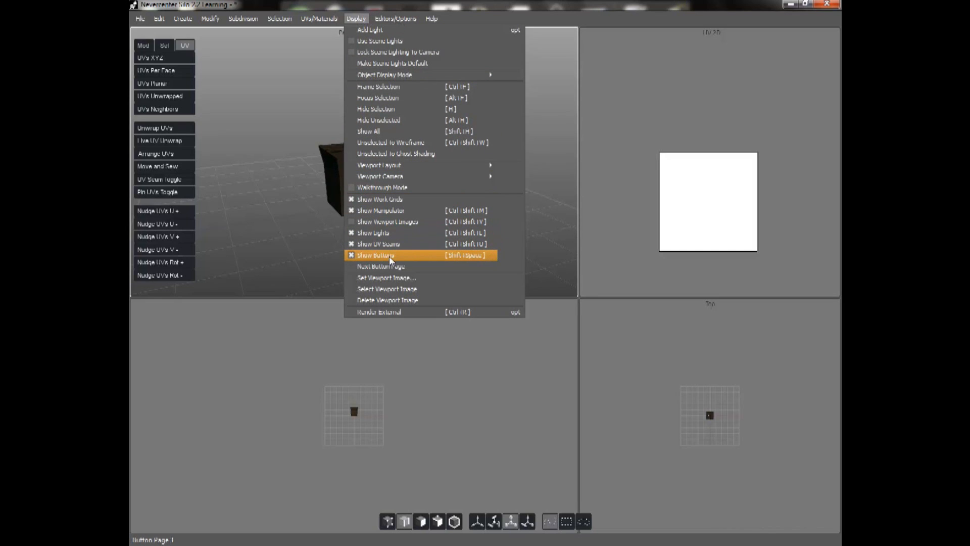
mouse_move(396, 19)
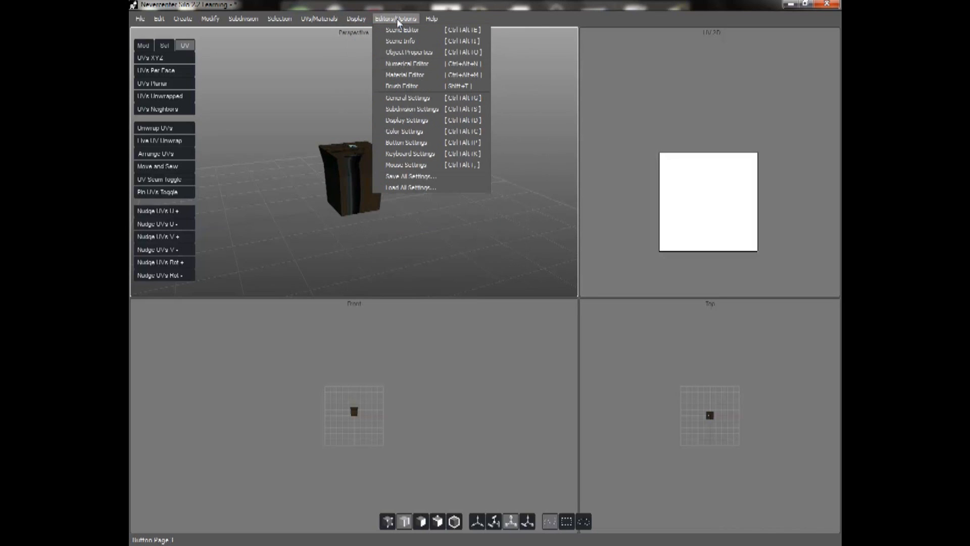
click(390, 74)
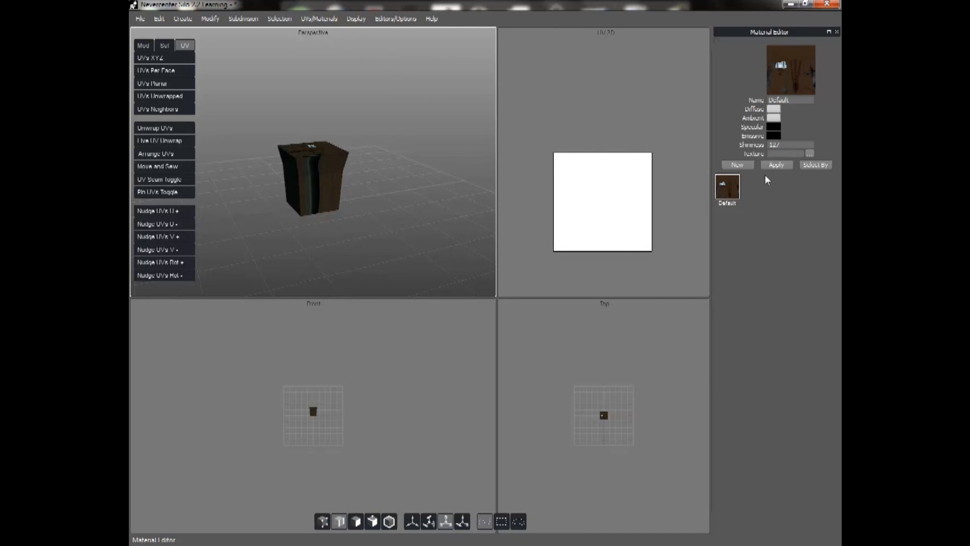
- Create a new material, apply it to the whole selected object, deselect the object and close the Material Editor
click(751, 165)
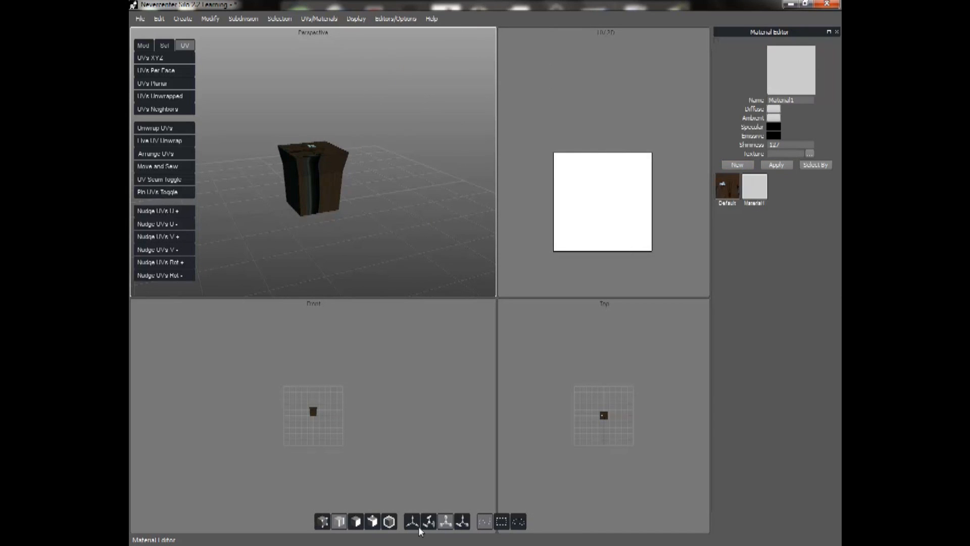
click(390, 523)
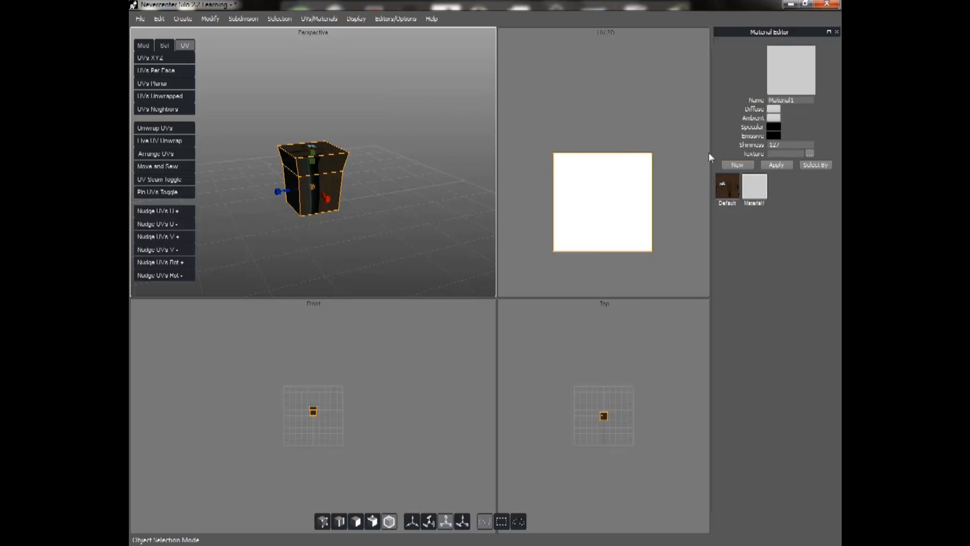
click(776, 164)
click(356, 147)
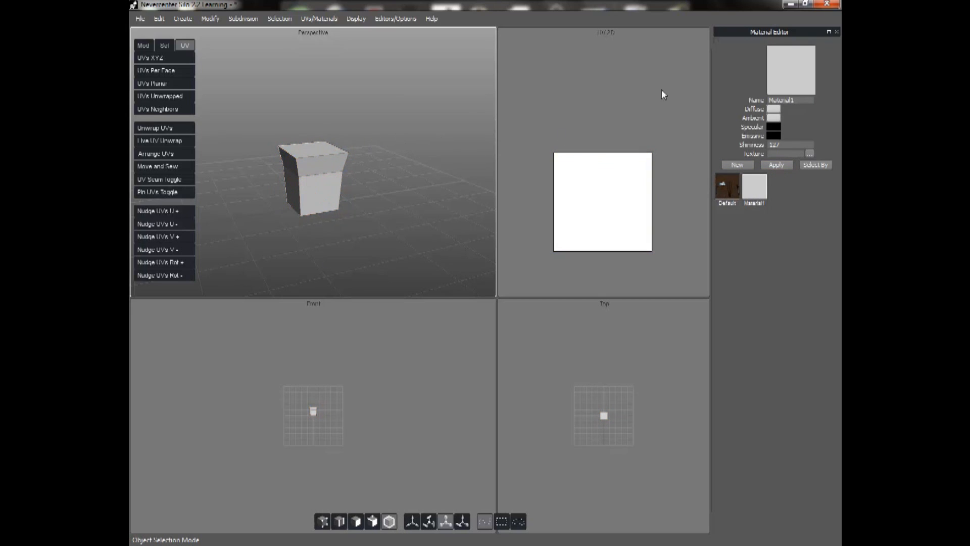
click(836, 32)
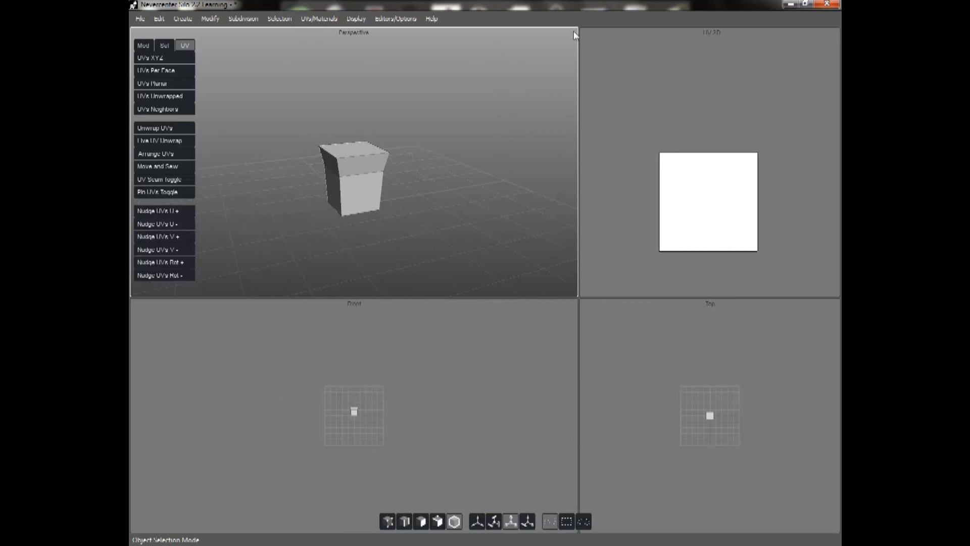
- Look through the editor, subdivision, modify, edit and file commands, and return the tool buttons to the Mod page
click(390, 20)
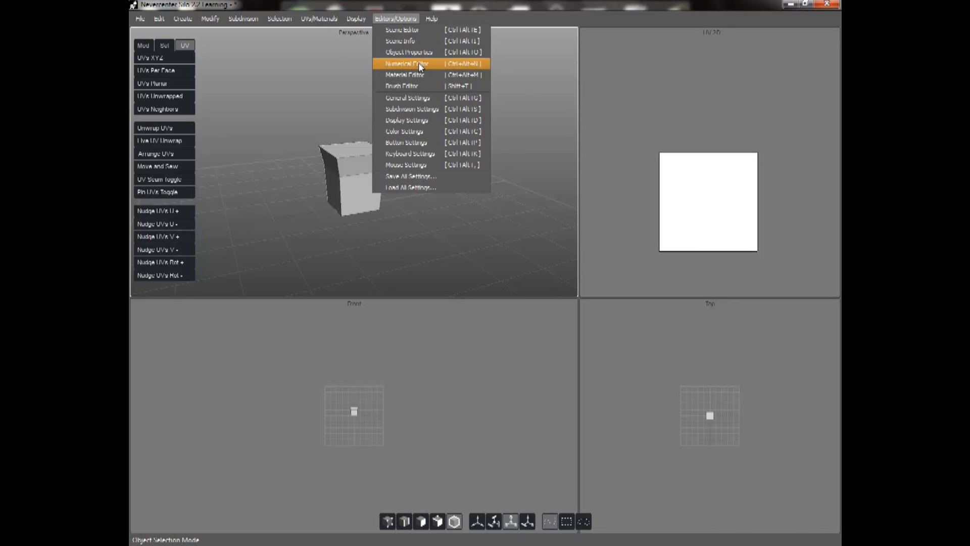
mouse_move(242, 17)
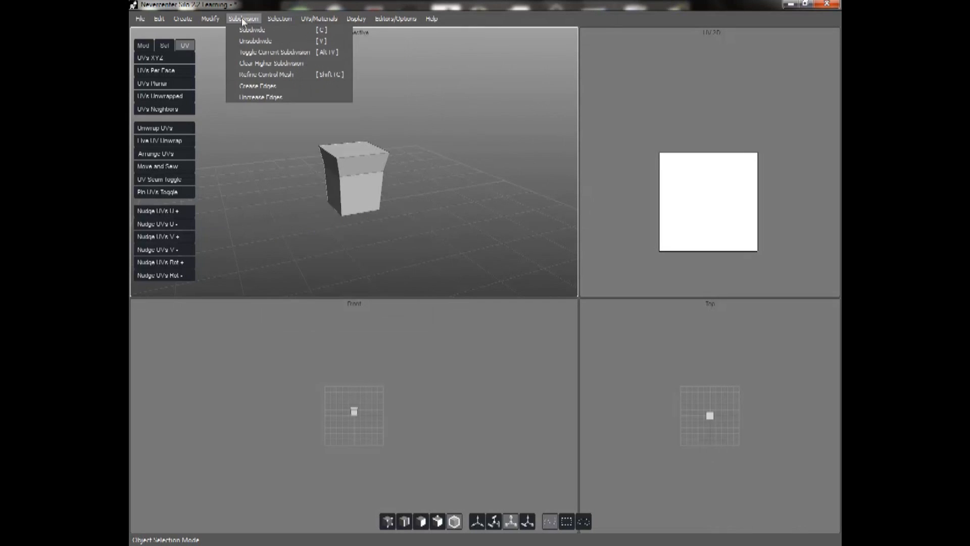
mouse_move(212, 19)
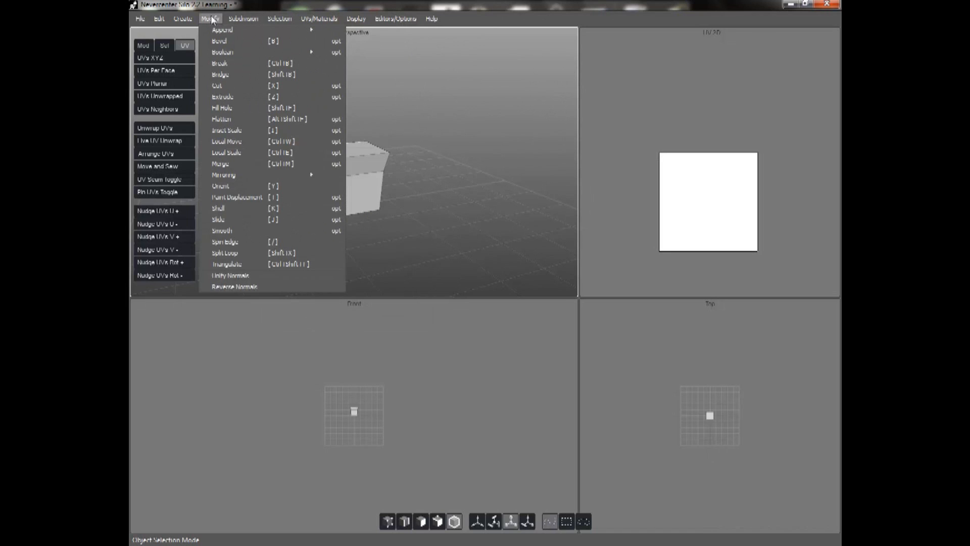
click(212, 19)
click(215, 21)
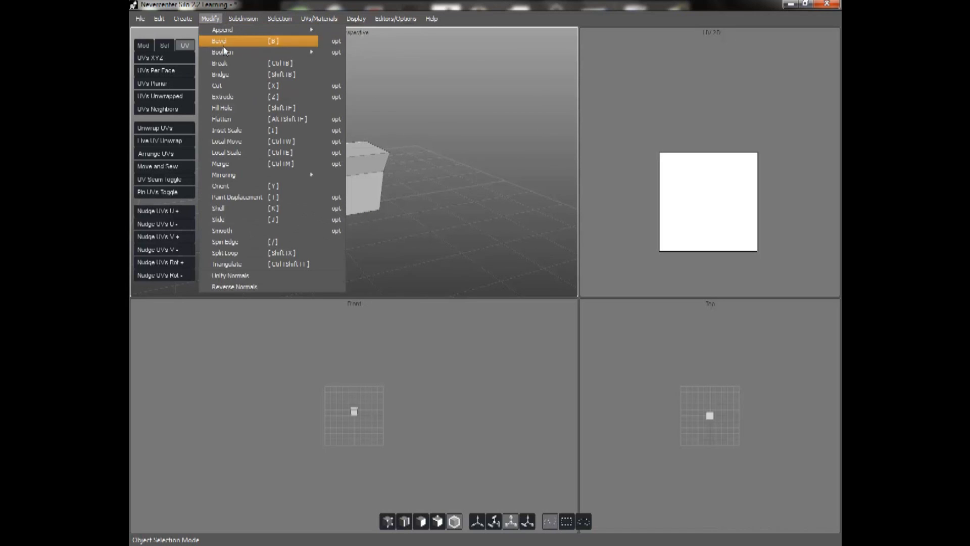
mouse_move(225, 56)
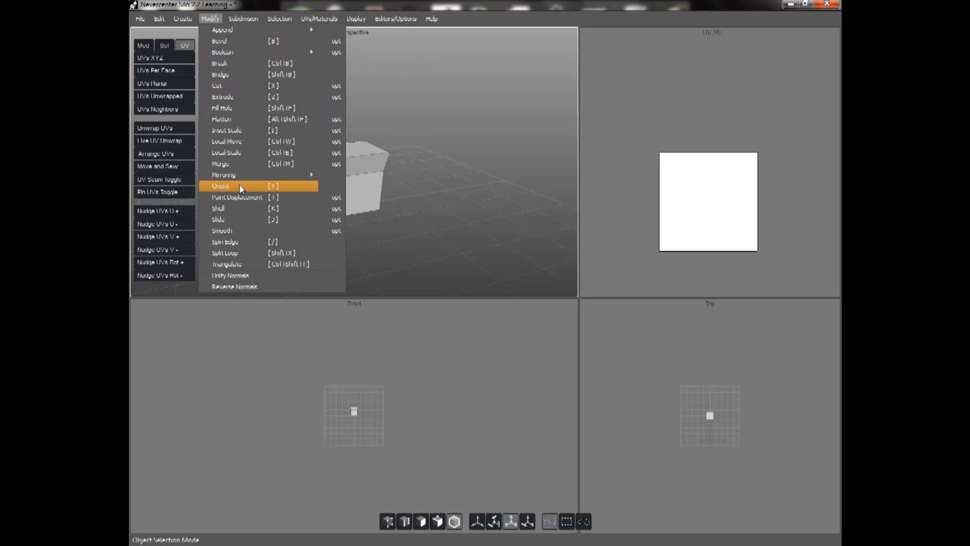
click(150, 46)
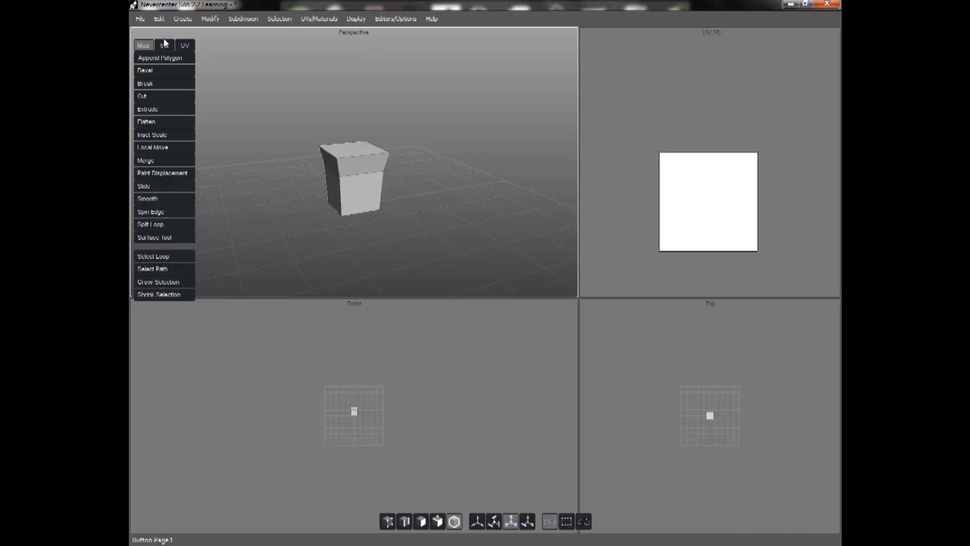
click(160, 18)
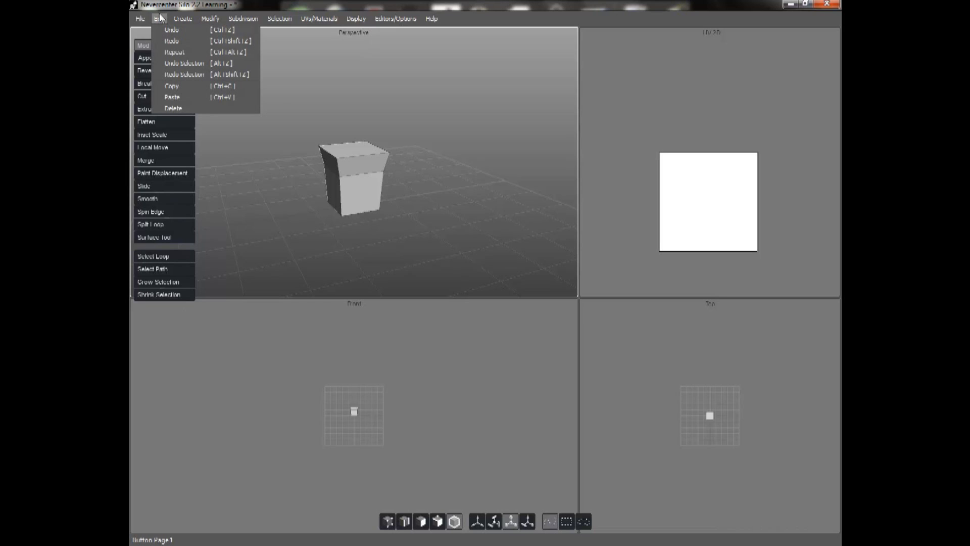
mouse_move(146, 20)
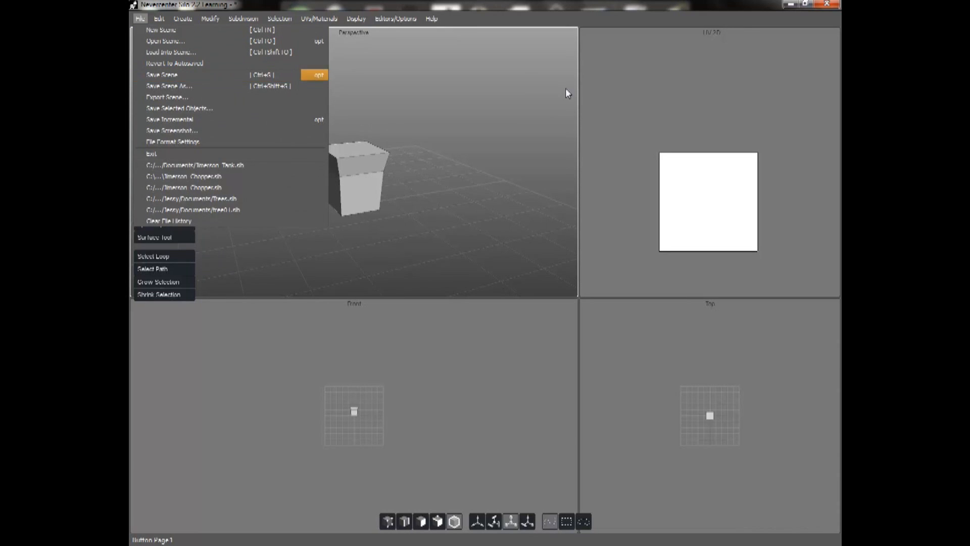
click(524, 127)
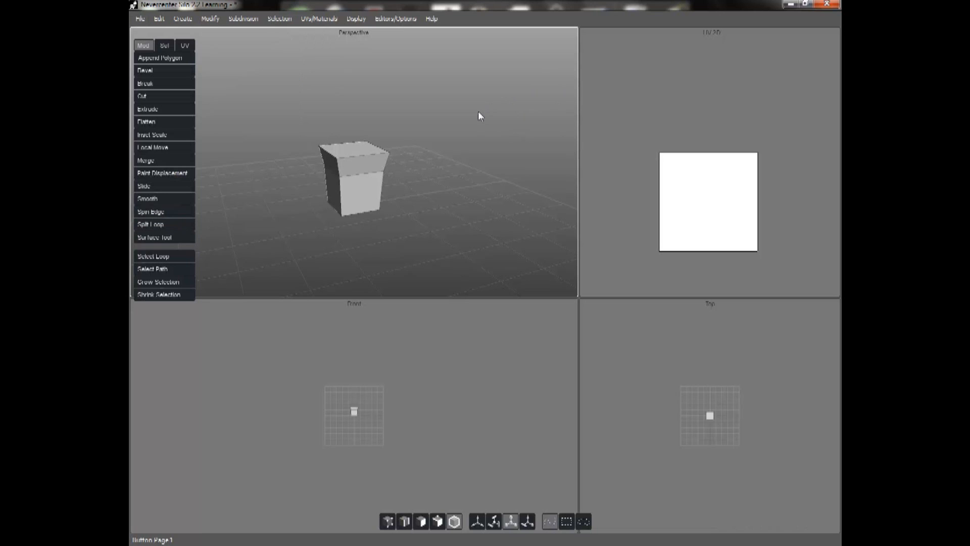
mouse_move(444, 123)
middle_down()
mouse_move(433, 150)
mouse_move(369, 152)
middle_up()
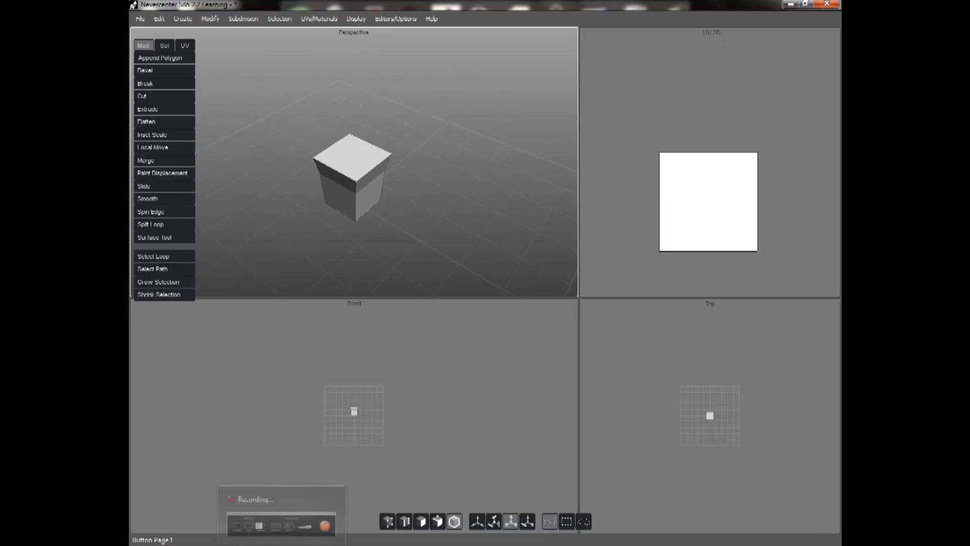
click(281, 544)
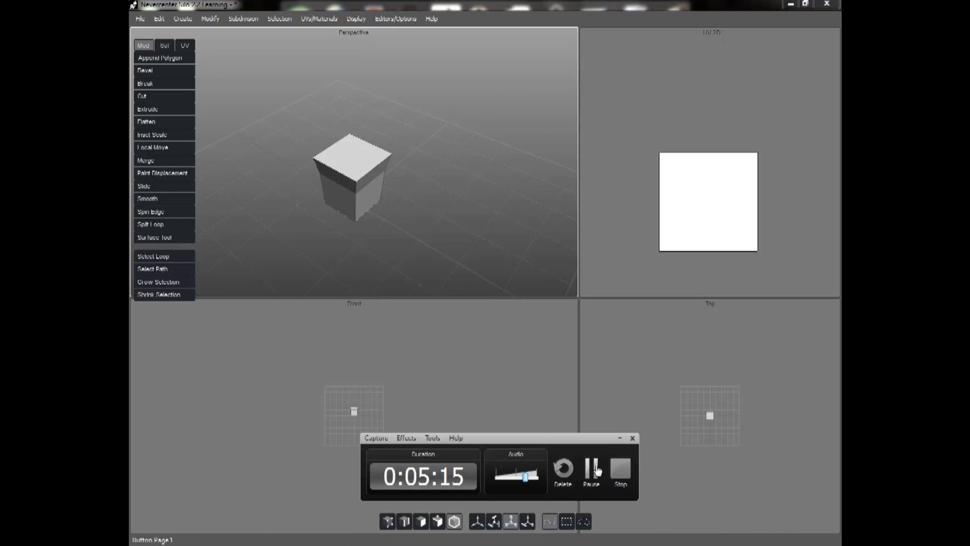